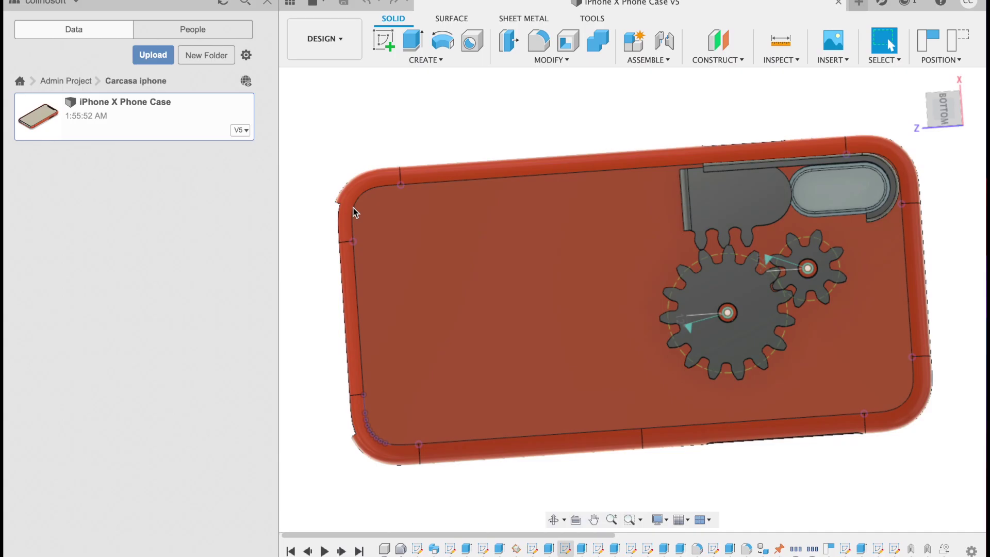
# - Close the data panel and turn the large spur gear to test the camera cover mechanism
pyautogui.click(266, 5)
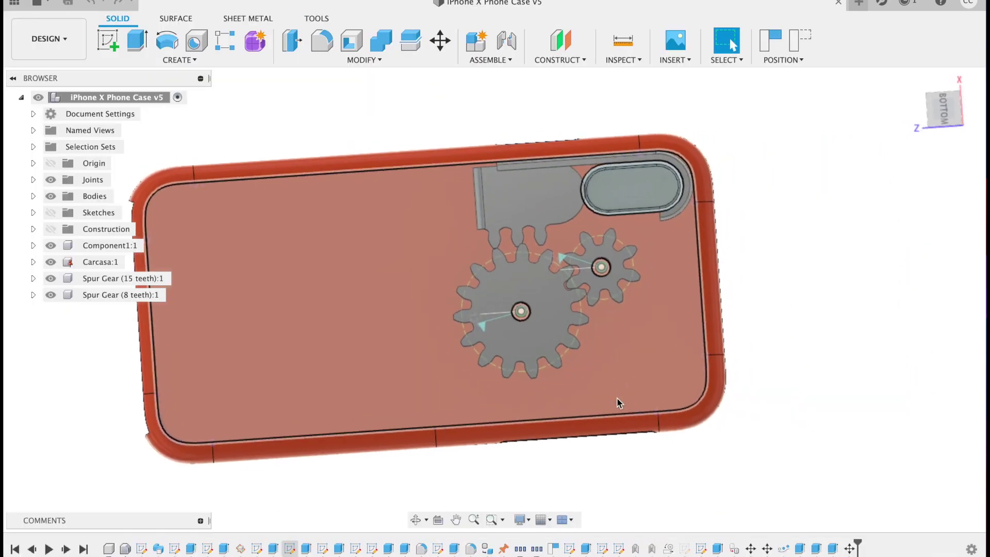
pyautogui.moveTo(500, 296); pyautogui.dragTo(594, 393)
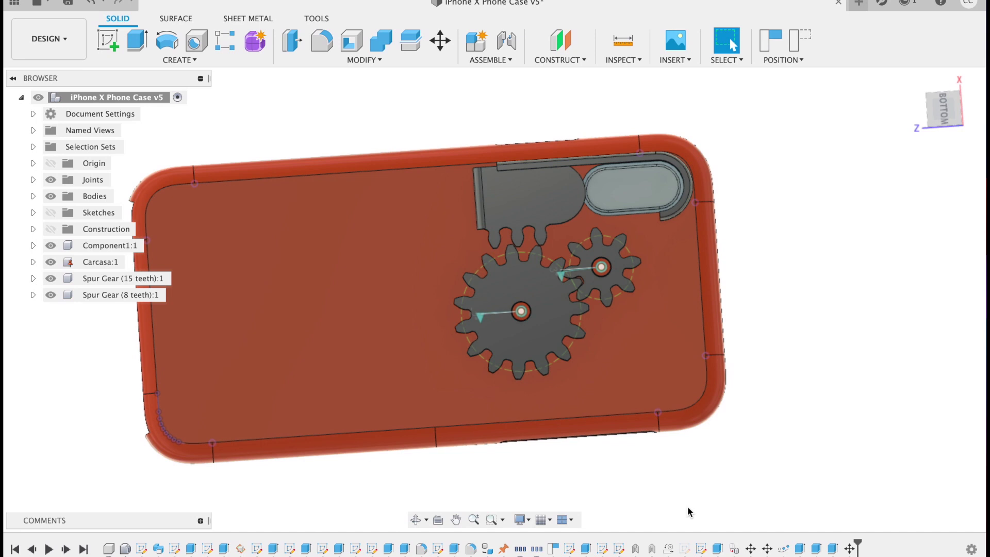
# - Hide both spur gears and Component1, and expand the list of bodies to identify Body8
pyautogui.click(50, 279)
pyautogui.click(50, 245)
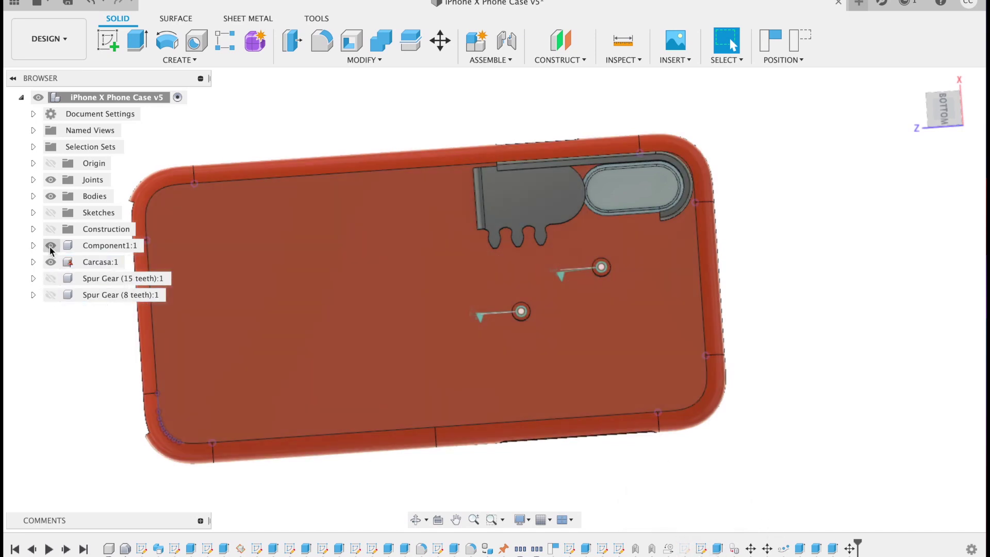
pyautogui.click(50, 196)
pyautogui.click(50, 195)
pyautogui.click(33, 196)
pyautogui.click(103, 243)
pyautogui.click(75, 242)
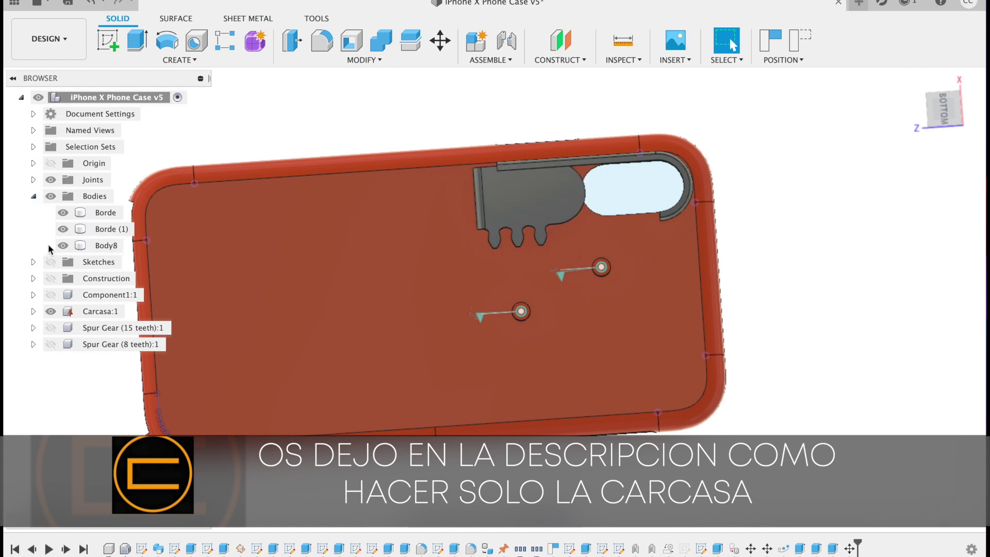
# - Expand the sketches list and open Sketch11 around the camera opening for editing
pyautogui.click(33, 262)
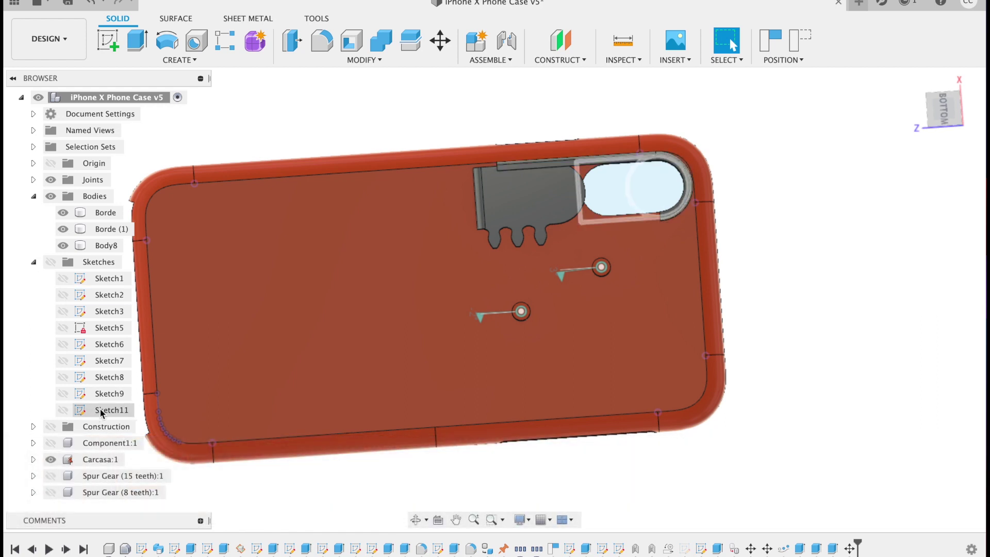
pyautogui.click(100, 411)
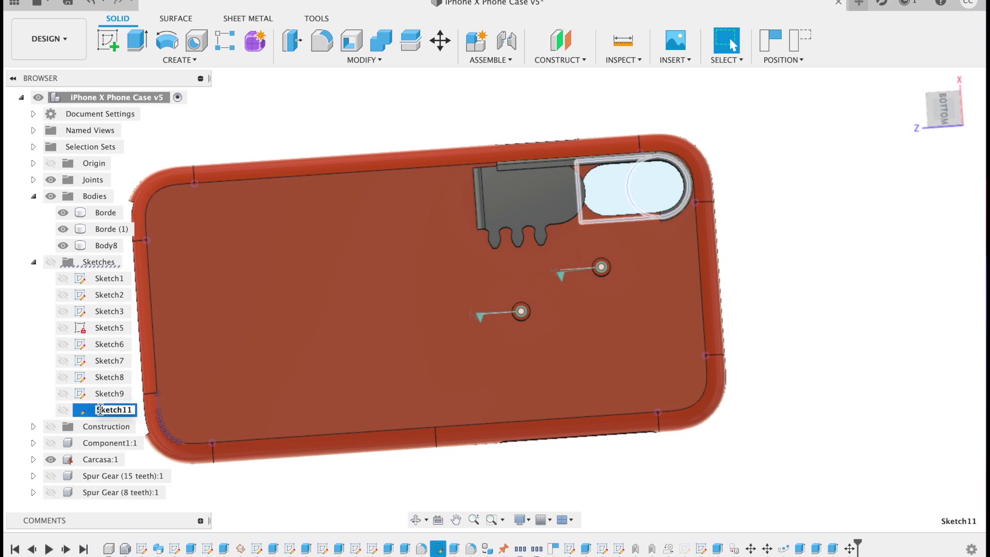
pyautogui.doubleClick(119, 409)
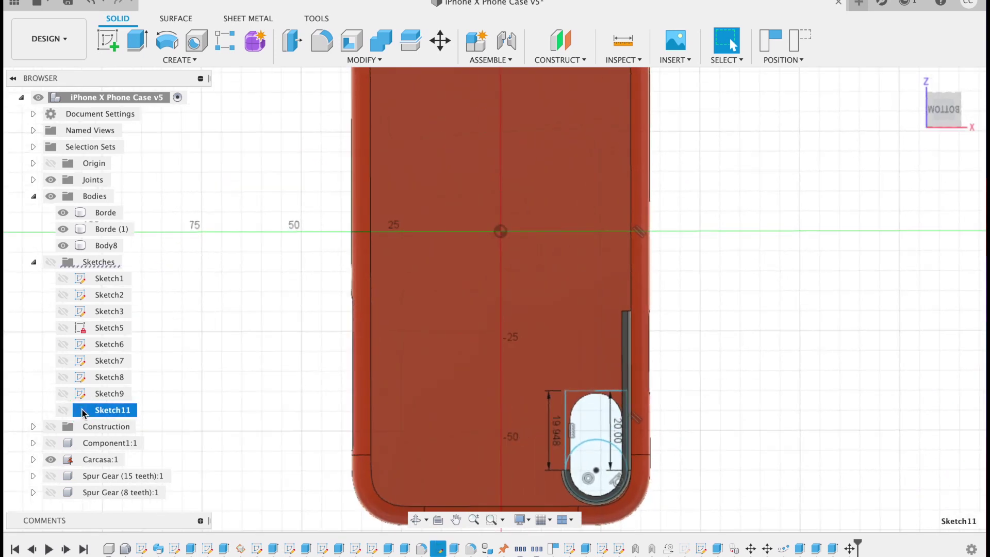
pyautogui.rightClick(119, 409)
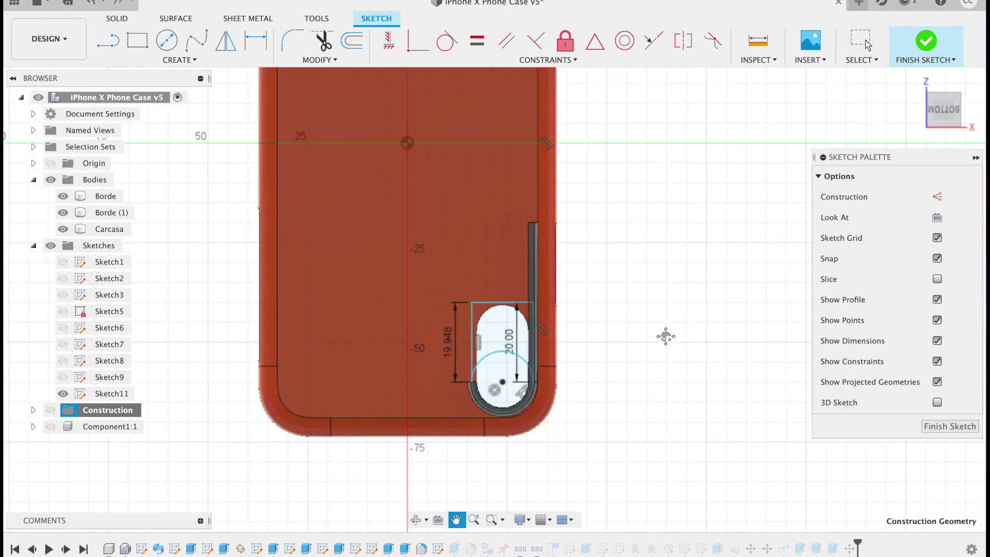
pyautogui.scroll(8, 434, 305)
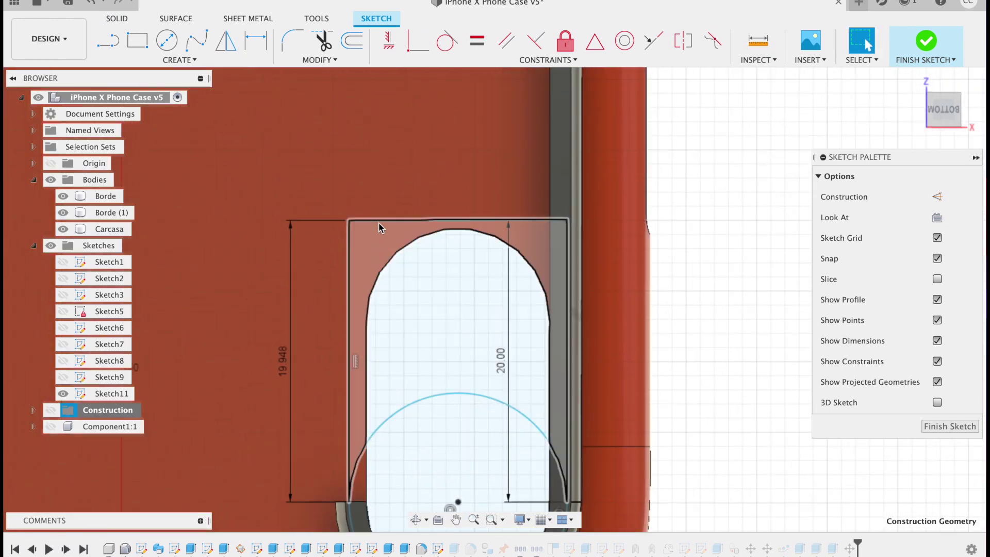
# - Try to move the upper line of the sketch rectangle outward, and undo the change
pyautogui.click(379, 222)
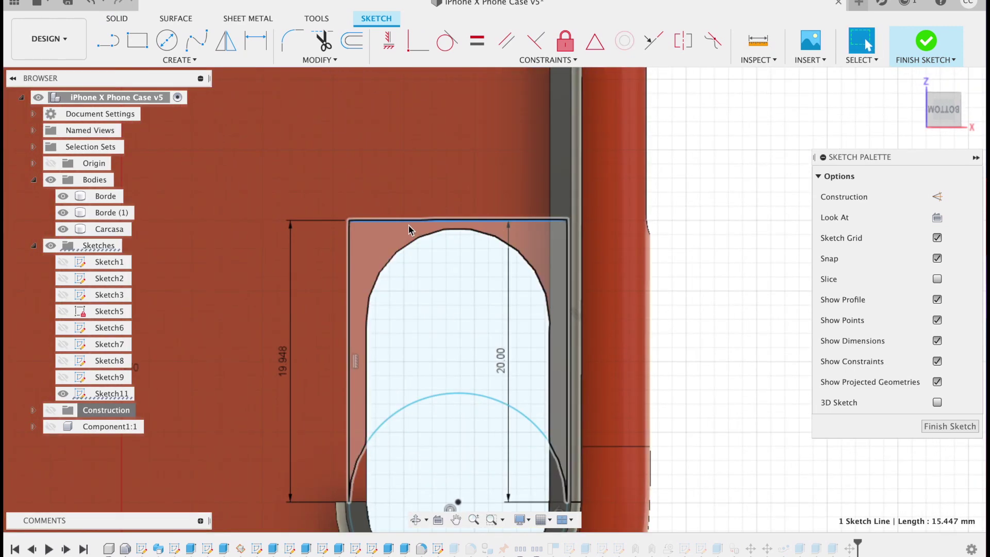
pyautogui.moveTo(398, 223); pyautogui.dragTo(398, 124)
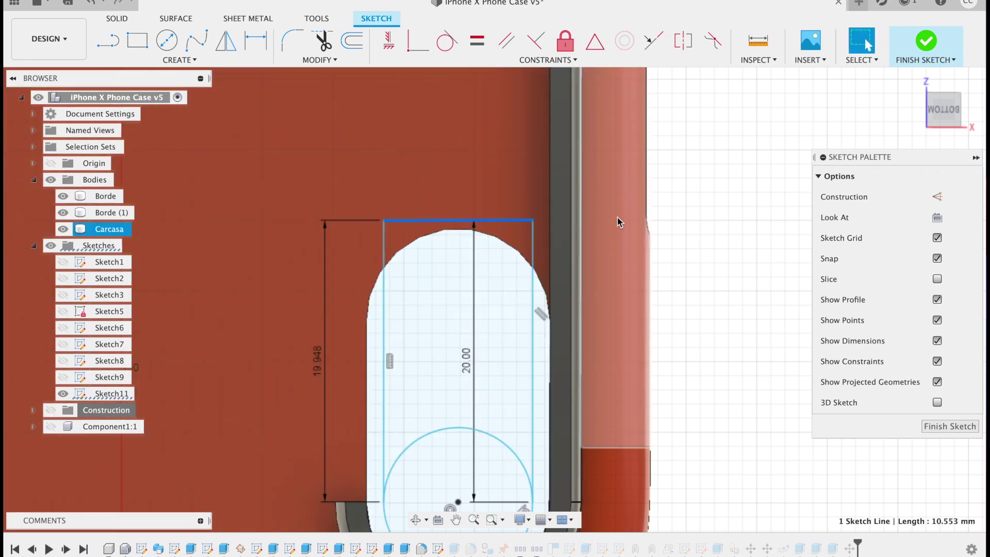
pyautogui.press('super+z')
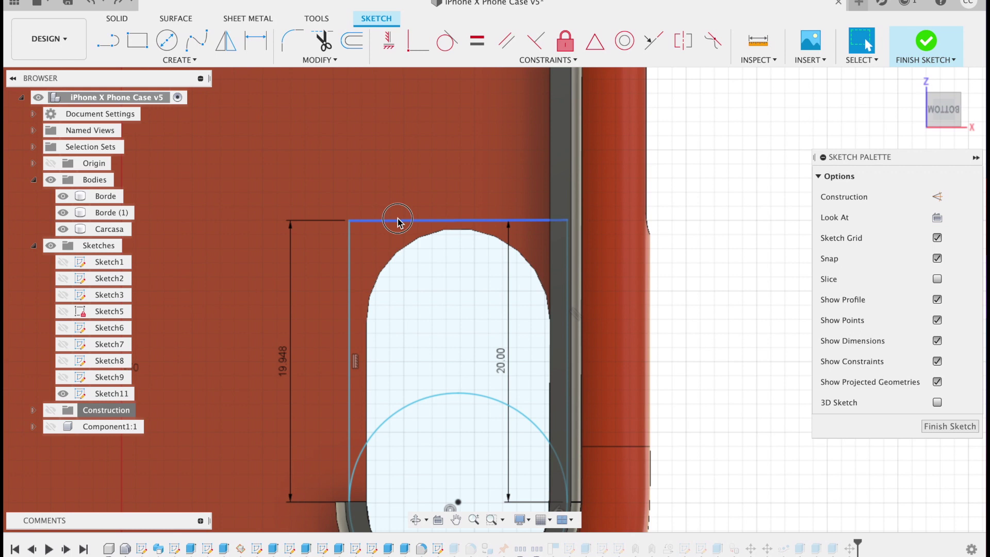
# - Set the length of the sketch rectangle's left side to 40 mm
pyautogui.click(398, 221)
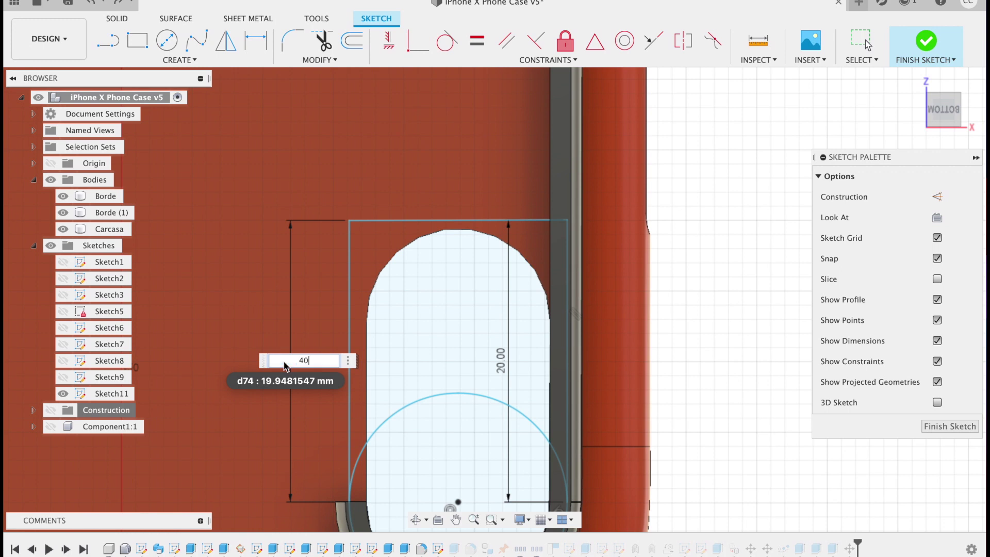
pyautogui.press('super+z')
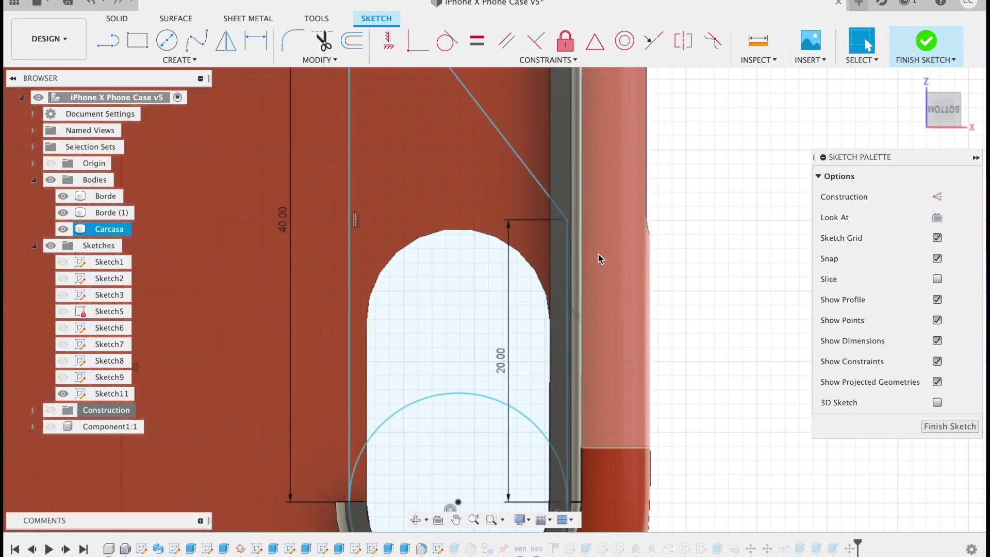
# - Try to move the lower corner of the slanted sketch line, and undo the change
pyautogui.click(456, 519)
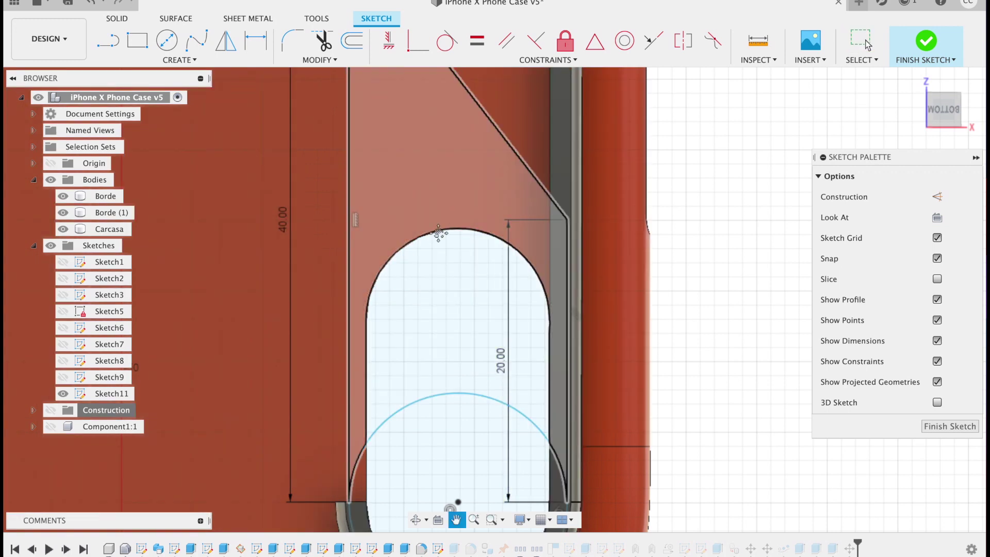
pyautogui.moveTo(506, 155); pyautogui.dragTo(403, 340)
pyautogui.press('Escape')
pyautogui.moveTo(464, 406)
pyautogui.mouseDown()
pyautogui.moveTo(458, 227)
pyautogui.moveTo(456, 237)
pyautogui.mouseUp()
pyautogui.scroll(3, 563, 386)
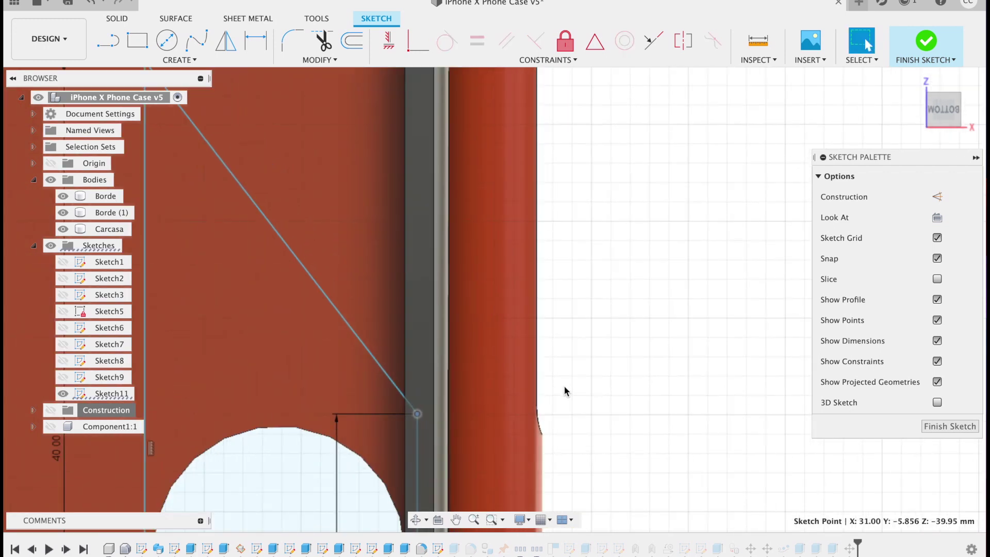
pyautogui.press('super+z')
# - Hide the Borde and Borde (1) bodies so the sketch corner is unobstructed
pyautogui.moveTo(571, 400); pyautogui.dragTo(588, 252, button='middle')
pyautogui.scroll(-3, 563, 391)
pyautogui.scroll(-5, 561, 396)
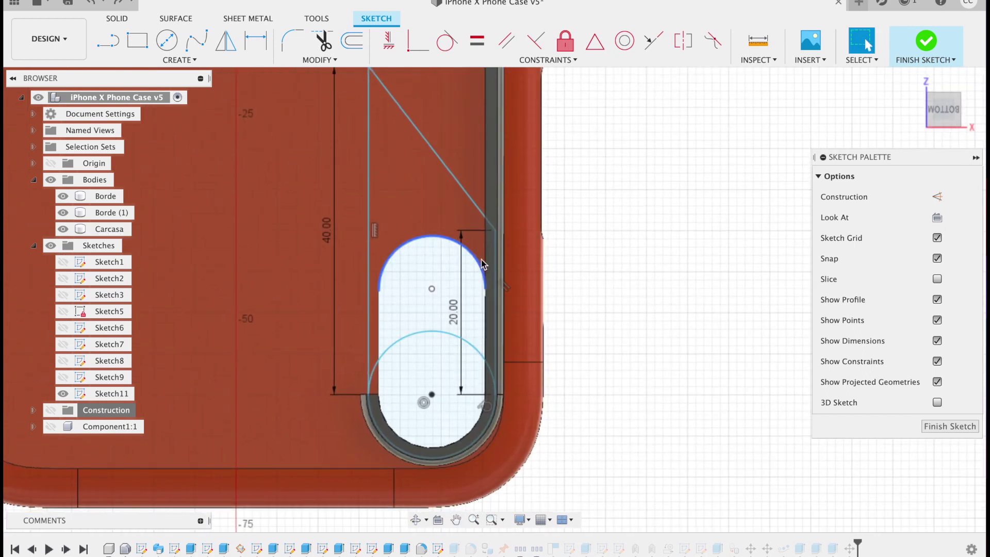
pyautogui.scroll(2, 504, 289)
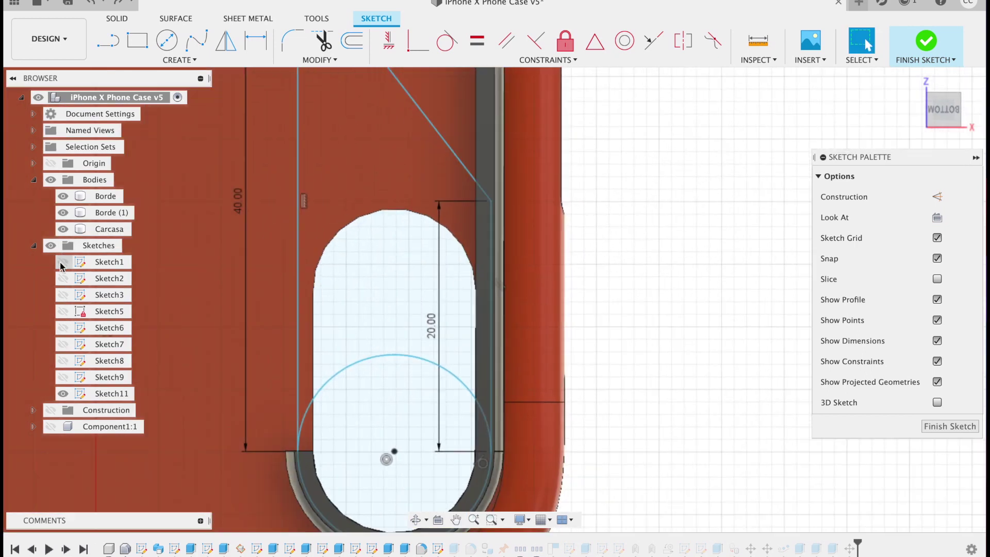
pyautogui.click(47, 183)
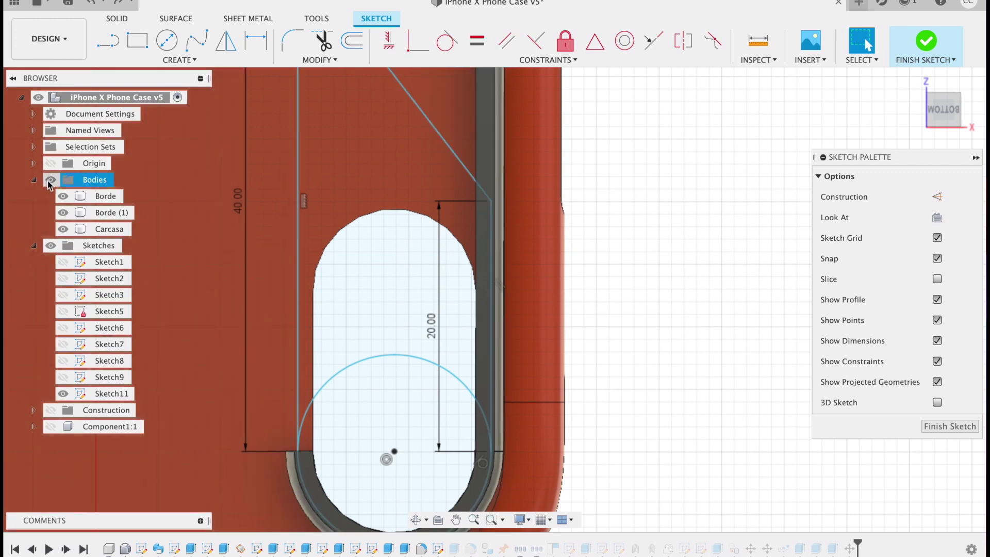
pyautogui.click(63, 196)
pyautogui.click(63, 212)
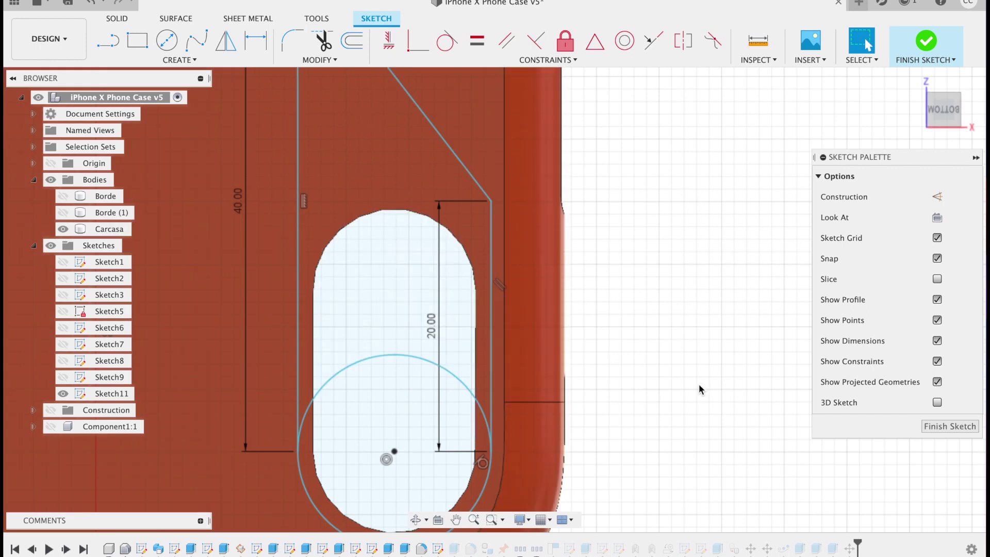
# - Try again to move the profile's right corner upward with the border bodies hidden, and undo it
pyautogui.moveTo(648, 225); pyautogui.dragTo(666, 360, button='middle')
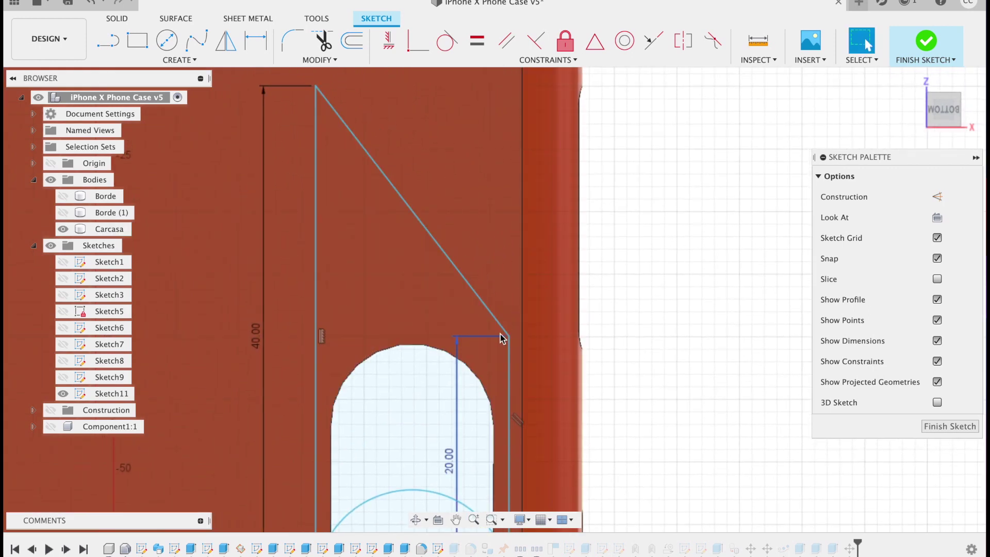
pyautogui.moveTo(507, 338)
pyautogui.mouseDown()
pyautogui.moveTo(513, 243)
pyautogui.moveTo(511, 252)
pyautogui.mouseUp()
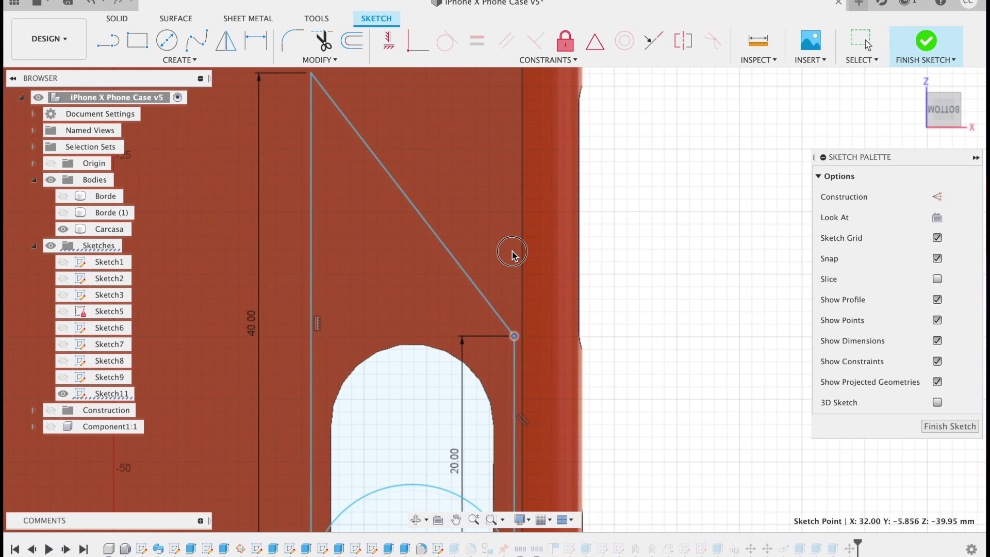
pyautogui.press('super+z')
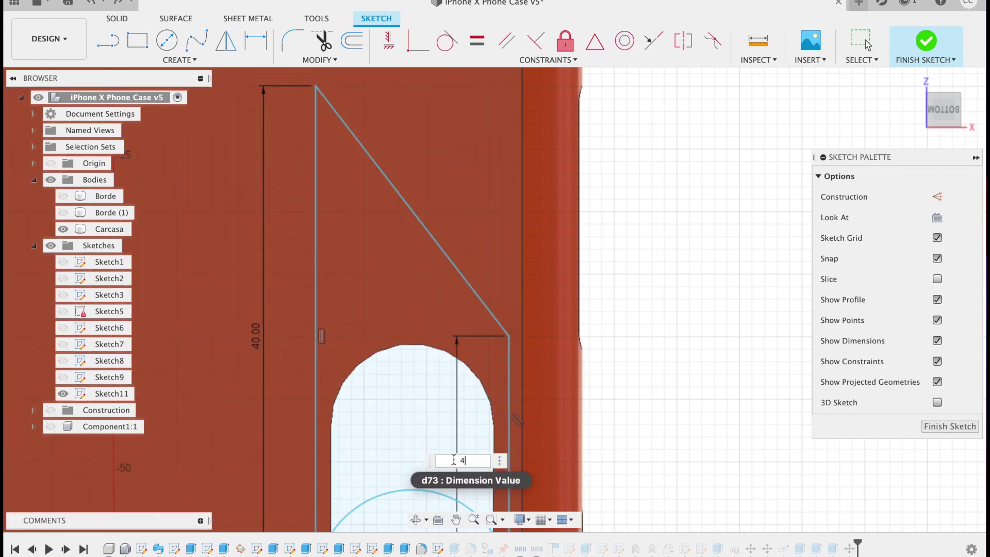
# - Set the length of the profile's right side to 40 mm and finish the sketch
pyautogui.write('0')
pyautogui.press('Return')
pyautogui.moveTo(453, 332); pyautogui.dragTo(631, 330)
pyautogui.click(934, 427)
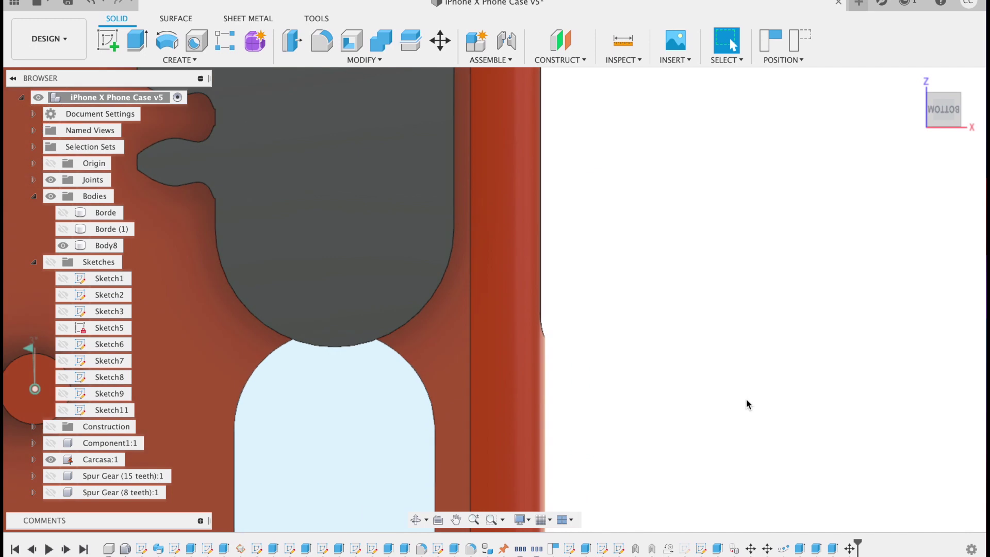
# - Edit the path pattern of the cover's teeth, widening its extent to 16.335 mm, with the 15-tooth spur gear shown
pyautogui.scroll(-10, 737, 386)
pyautogui.keyDown('shift'); pyautogui.moveTo(761, 319); pyautogui.dragTo(511, 316, button='middle'); pyautogui.keyUp('shift')
pyautogui.scroll(-3, 481, 325)
pyautogui.scroll(10, 478, 338)
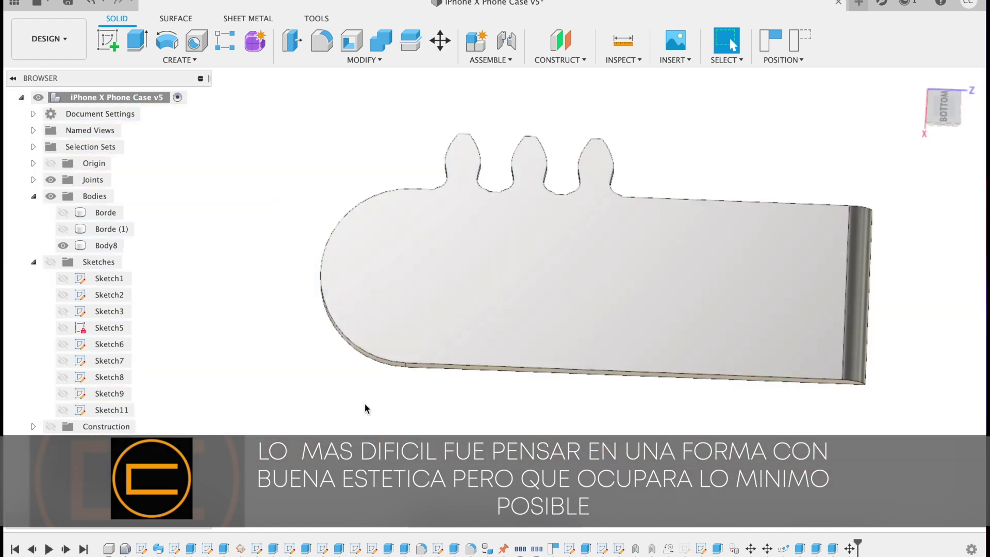
pyautogui.keyDown('shift'); pyautogui.moveTo(364, 407); pyautogui.dragTo(387, 432, button='middle'); pyautogui.keyUp('shift')
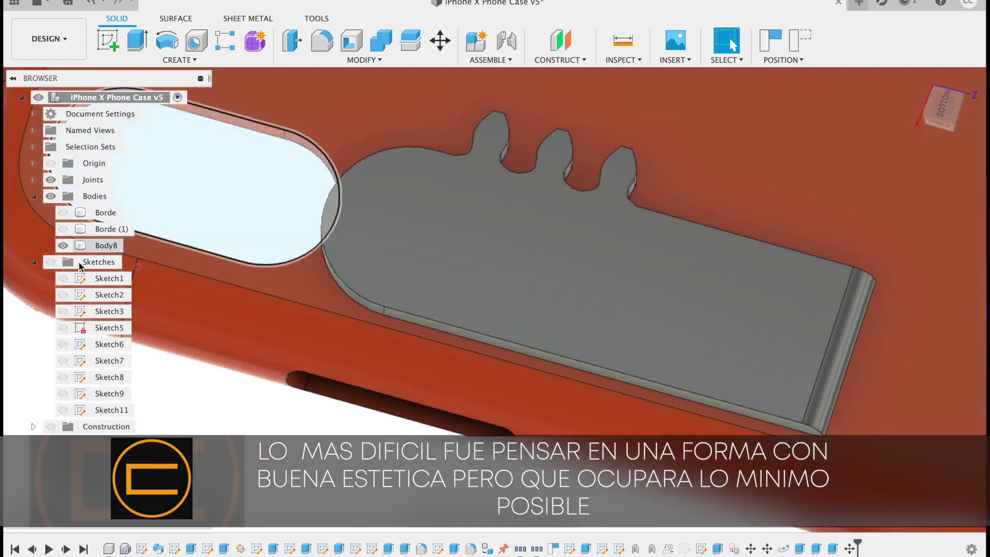
pyautogui.click(97, 247)
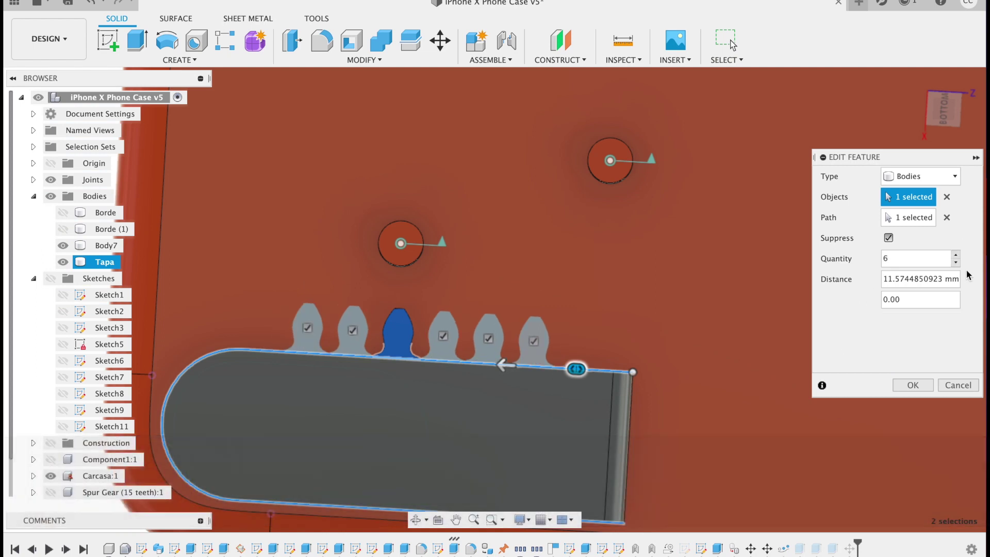
pyautogui.moveTo(515, 364); pyautogui.dragTo(465, 367)
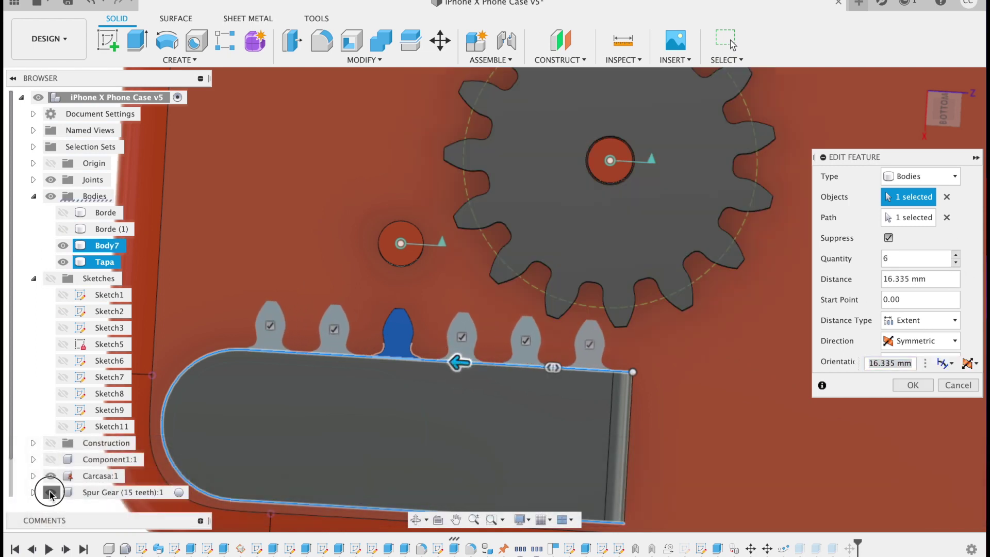
pyautogui.press('Return')
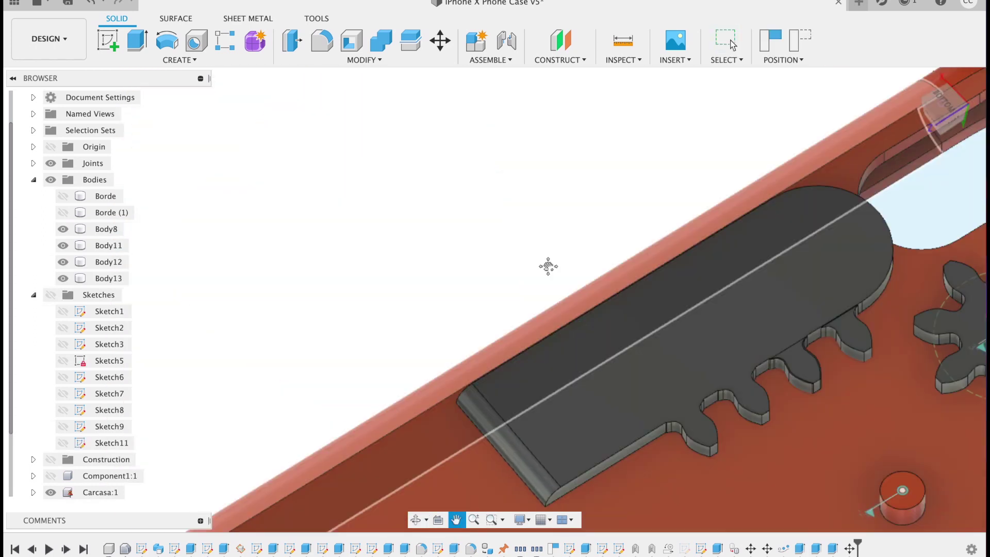
# - Delete the last Move feature from the timeline
pyautogui.moveTo(548, 266)
pyautogui.keyDown('shift'); pyautogui.mouseDown(button='middle')
pyautogui.moveTo(541, 387)
pyautogui.moveTo(517, 380)
pyautogui.mouseUp(button='middle'); pyautogui.keyUp('shift')
pyautogui.rightClick(850, 549)
pyautogui.click(897, 425)
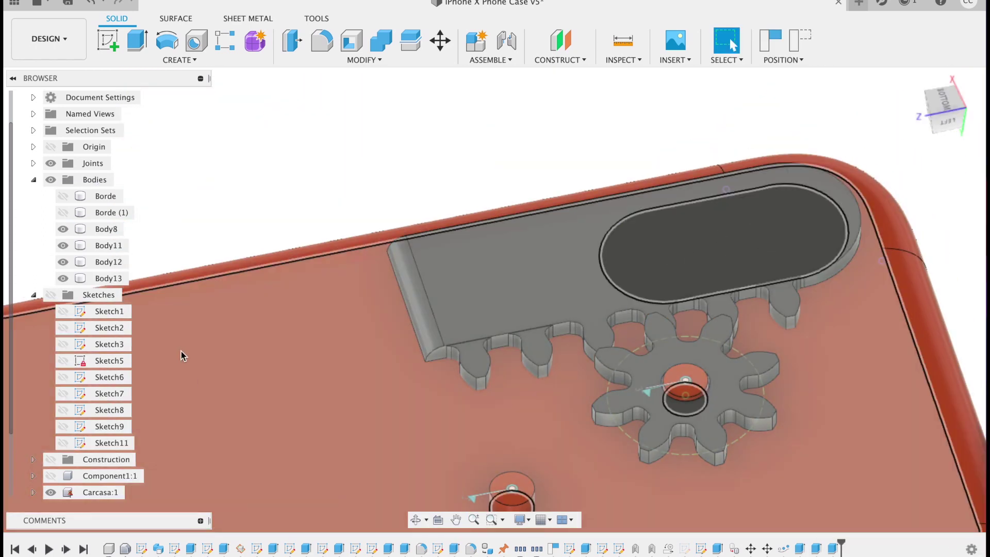
# - Hide the Carcasa component and the 8-tooth spur gear, and collapse the sketches list
pyautogui.keyDown('shift'); pyautogui.moveTo(490, 467); pyautogui.dragTo(490, 422, button='middle'); pyautogui.keyUp('shift')
pyautogui.click(50, 492)
pyautogui.scroll(-2, 51, 453)
pyautogui.click(34, 261)
pyautogui.click(50, 396)
# - Extrude the base faces of the three detached teeth by 0.077 mm with the Join operation to attach them to the cover
pyautogui.scroll(5, 378, 413)
pyautogui.keyDown('shift'); pyautogui.moveTo(381, 412); pyautogui.dragTo(547, 492, button='middle'); pyautogui.keyUp('shift')
pyautogui.click(472, 402)
pyautogui.click(351, 421)
pyautogui.moveTo(353, 420); pyautogui.dragTo(494, 400, button='middle')
pyautogui.keyDown('shift'); pyautogui.click(580, 393); pyautogui.keyUp('shift')
pyautogui.moveTo(581, 393); pyautogui.dragTo(883, 367, button='middle')
pyautogui.keyDown('shift'); pyautogui.click(210, 458); pyautogui.keyUp('shift')
pyautogui.keyDown('shift'); pyautogui.moveTo(209, 459); pyautogui.dragTo(751, 438, button='middle'); pyautogui.keyUp('shift')
pyautogui.press('q')
pyautogui.click(559, 282)
pyautogui.moveTo(382, 395); pyautogui.dragTo(945, 405, button='middle')
pyautogui.click(942, 257)
pyautogui.write('0.077')
pyautogui.keyDown('shift'); pyautogui.moveTo(570, 500); pyautogui.dragTo(640, 357, button='middle'); pyautogui.keyUp('shift')
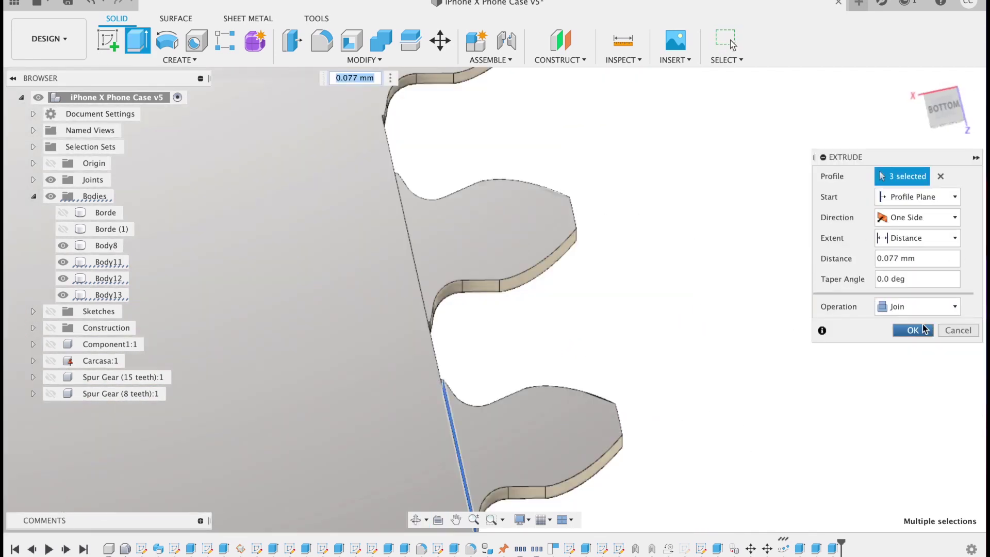
pyautogui.click(912, 330)
# - Show the 8-tooth spur gear and turn it against the cover's teeth, viewed from the bottom, to check how they mesh
pyautogui.moveTo(718, 423)
pyautogui.keyDown('shift'); pyautogui.mouseDown(button='middle')
pyautogui.moveTo(634, 388)
pyautogui.moveTo(694, 404)
pyautogui.mouseUp(button='middle'); pyautogui.keyUp('shift')
pyautogui.click(50, 344)
pyautogui.scroll(3, 497, 379)
pyautogui.scroll(5, 504, 401)
pyautogui.moveTo(504, 401); pyautogui.dragTo(536, 407)
pyautogui.keyDown('shift'); pyautogui.moveTo(670, 438); pyautogui.dragTo(494, 392, button='middle'); pyautogui.keyUp('shift')
pyautogui.click(956, 112)
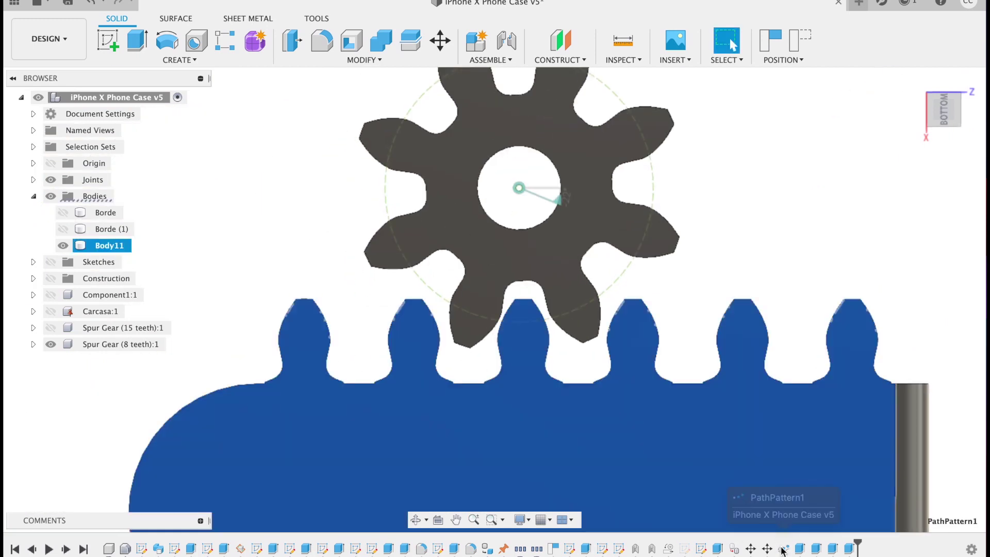
# - Set the teeth path pattern's distance to 15 mm and turn the small gear to check the meshing
pyautogui.doubleClick(782, 550)
pyautogui.press('BackSpace')
pyautogui.press('BackSpace')
pyautogui.press('BackSpace')
pyautogui.press('BackSpace')
pyautogui.press('BackSpace')
pyautogui.press('BackSpace')
pyautogui.press('BackSpace')
pyautogui.press('BackSpace')
pyautogui.press('BackSpace')
pyautogui.press('BackSpace')
pyautogui.press('BackSpace')
pyautogui.press('BackSpace')
pyautogui.press('BackSpace')
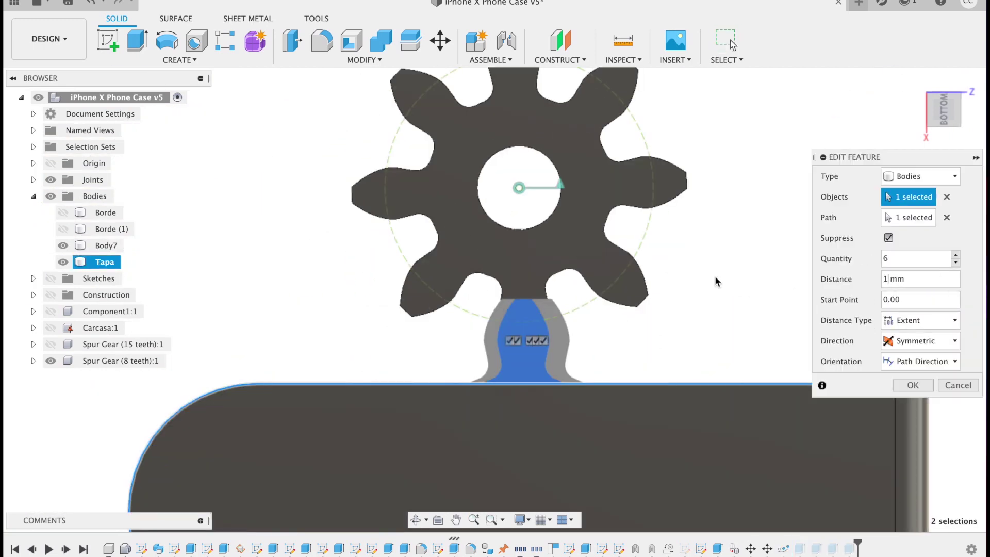
pyautogui.write('15')
pyautogui.click(912, 385)
pyautogui.moveTo(581, 250); pyautogui.dragTo(478, 296)
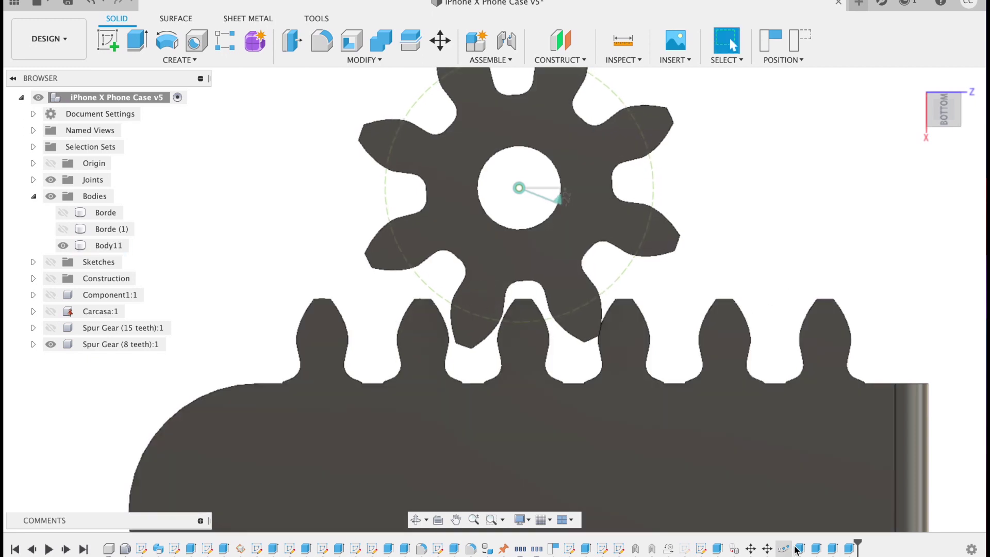
# - Set the distance of the cover teeth's path pattern to 14.5 mm
pyautogui.doubleClick(784, 549)
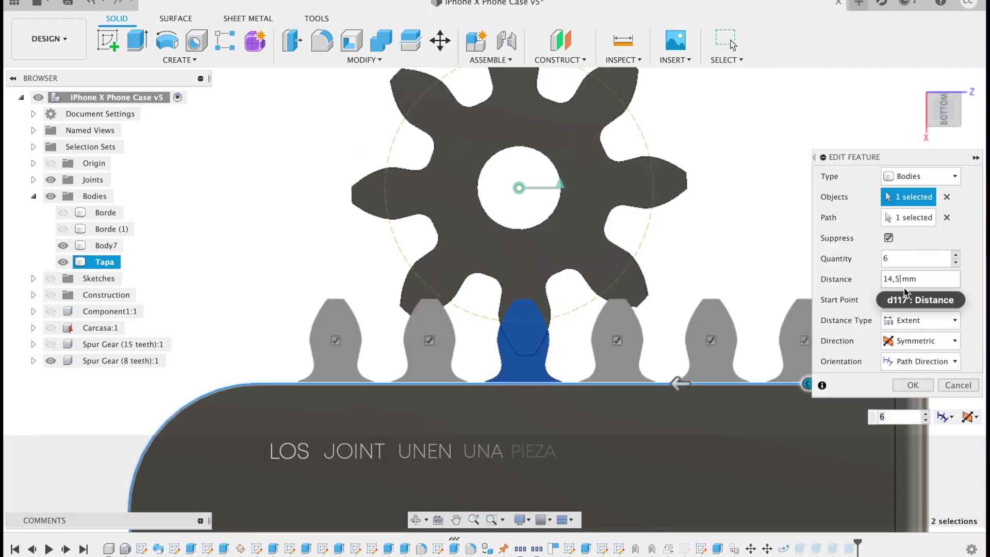
pyautogui.click(913, 385)
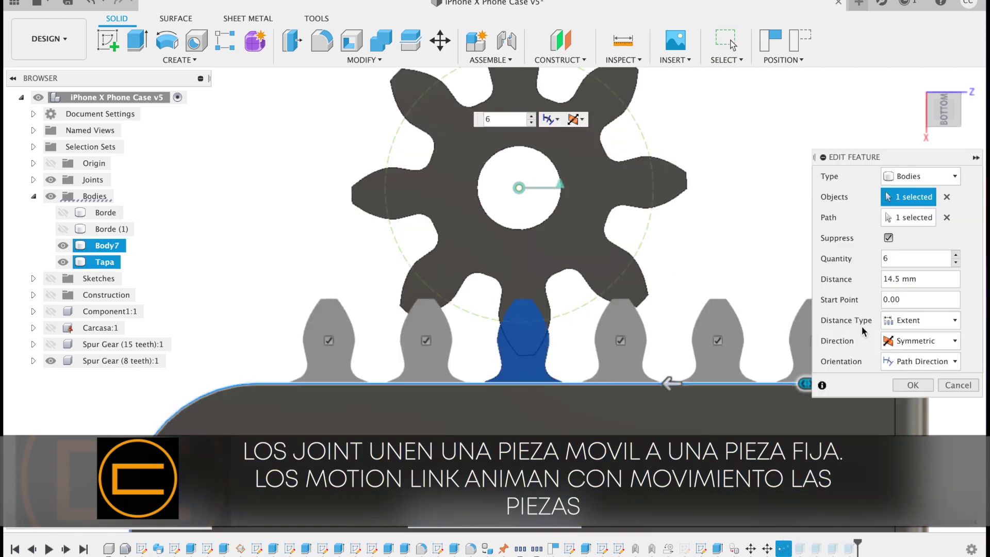
pyautogui.click(913, 385)
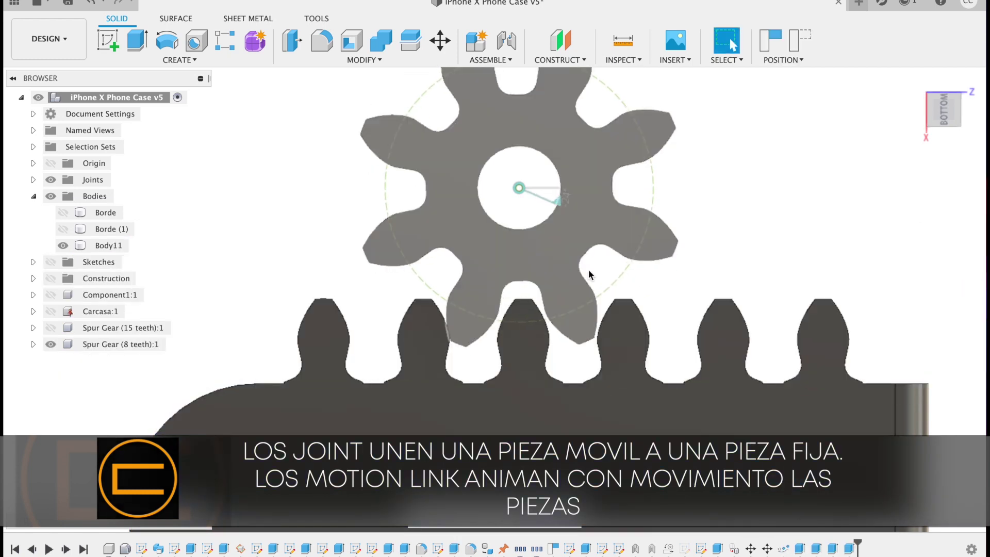
# - Create a motion link between the revolute joints of the 15-tooth and 8-tooth spur gears and stop its animation preview
pyautogui.scroll(-5, 825, 288)
pyautogui.keyDown('shift'); pyautogui.moveTo(848, 281); pyautogui.dragTo(281, 395, button='middle'); pyautogui.keyUp('shift')
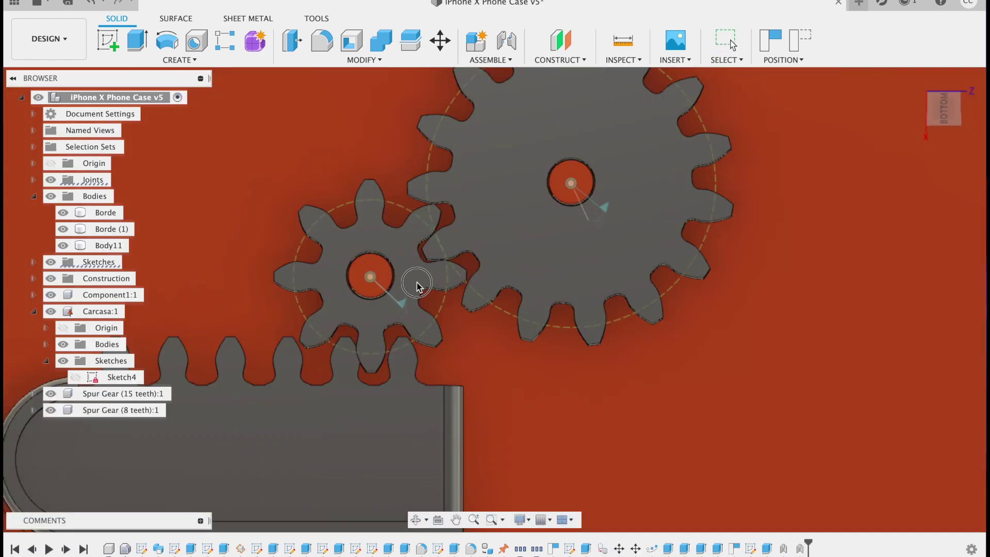
pyautogui.click(417, 286)
pyautogui.click(490, 59)
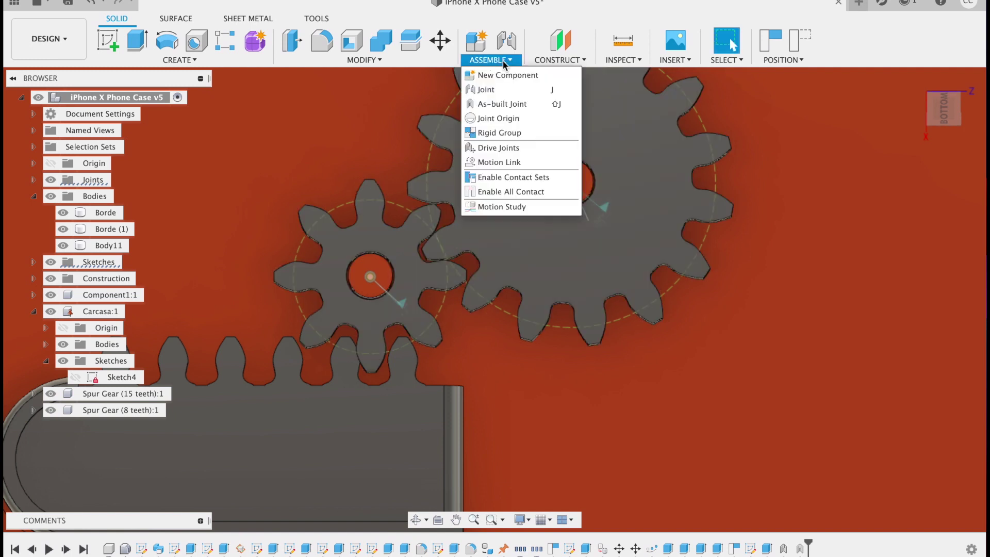
pyautogui.click(519, 163)
pyautogui.click(516, 288)
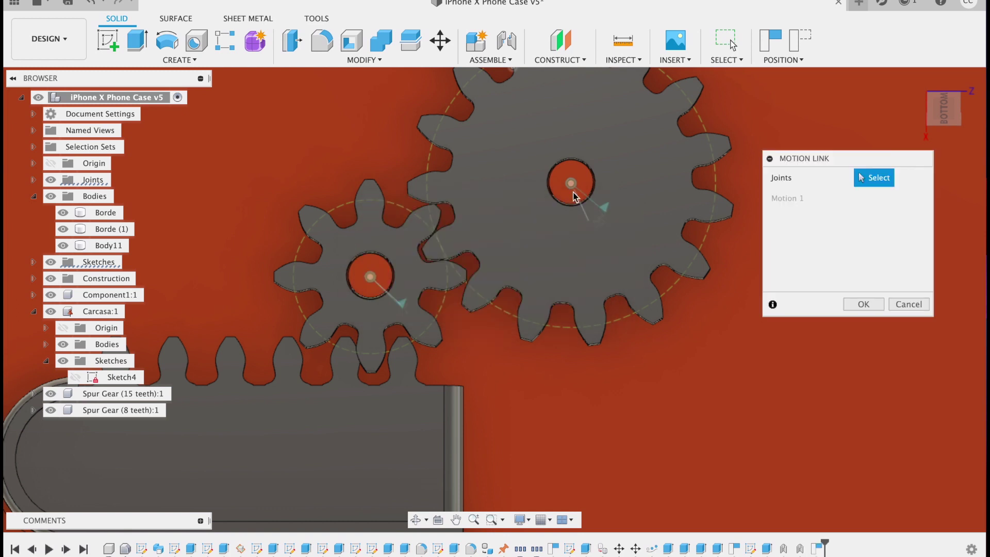
pyautogui.click(571, 184)
pyautogui.click(369, 279)
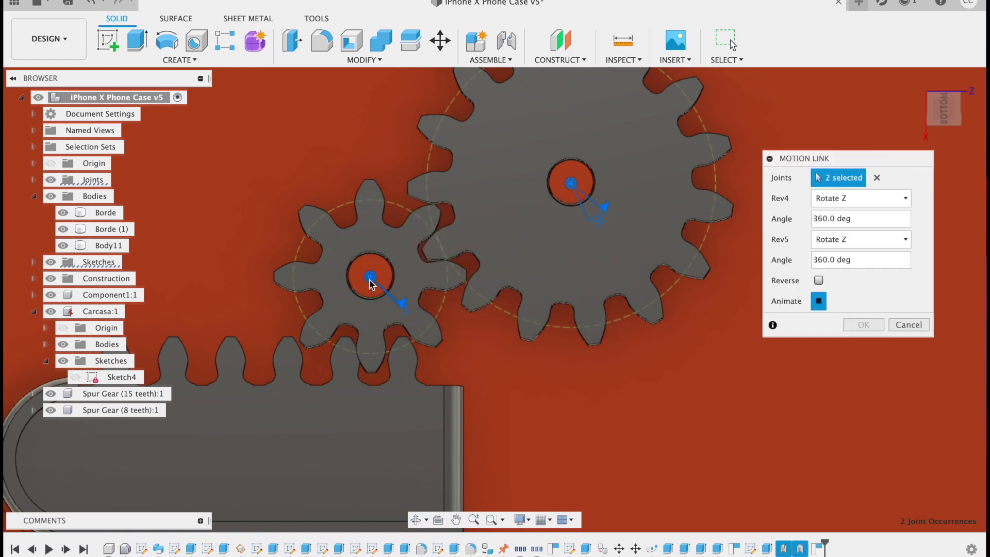
pyautogui.click(819, 301)
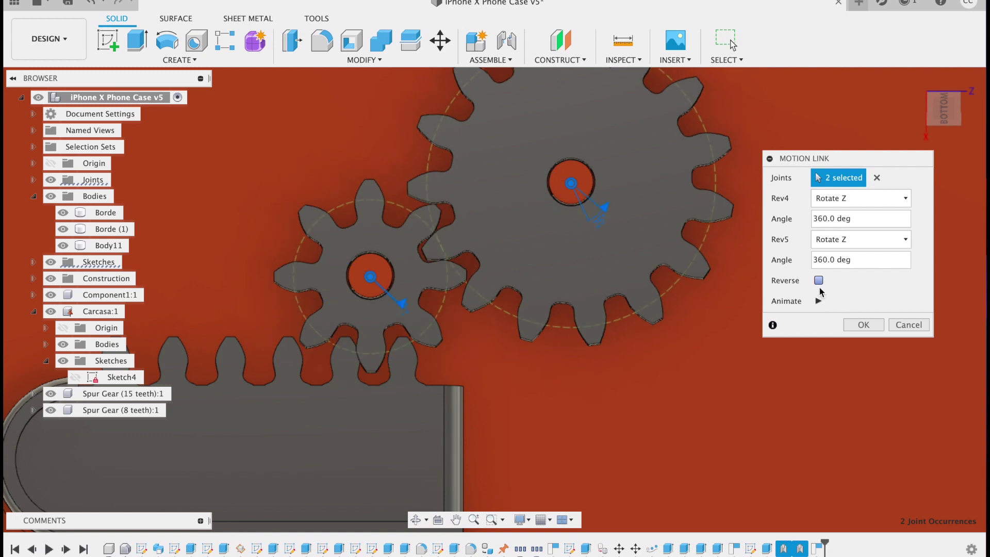